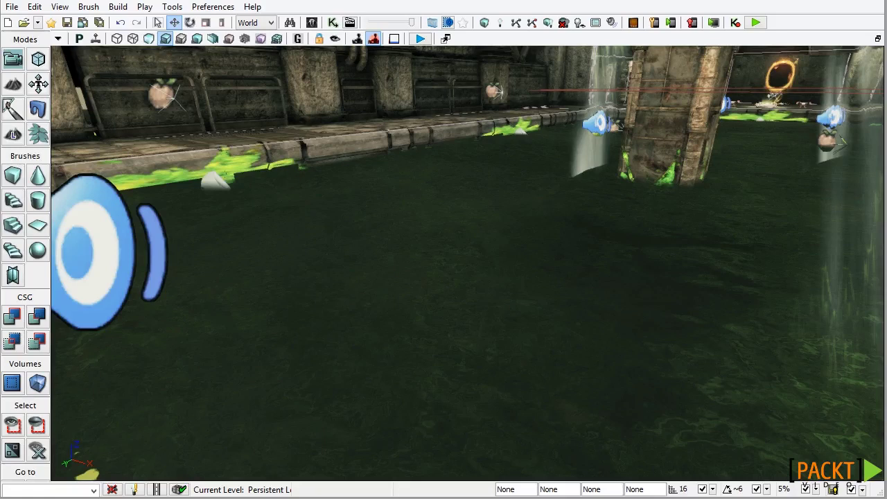
# Step: Add an InterpActor of the S_LT_Floors_SM_FloorCeiling_Bridge static mesh over the water pool
pyautogui.moveTo(342, 332); pyautogui.dragTo(354, 317, button='right')
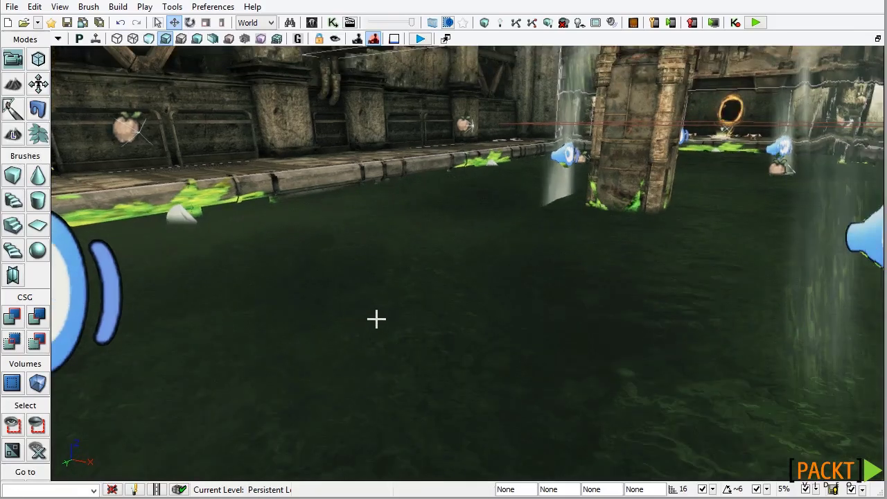
pyautogui.hotkey('ctrl', 'shift', 'f')
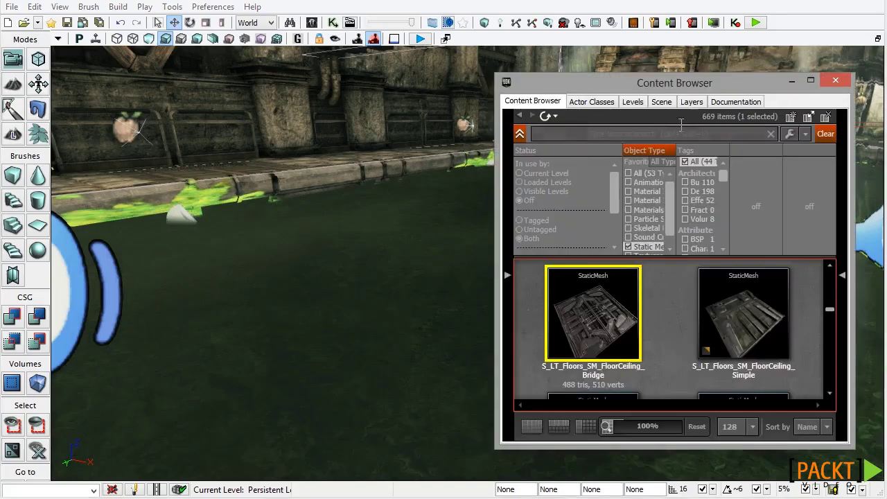
pyautogui.moveTo(705, 87); pyautogui.dragTo(689, 76)
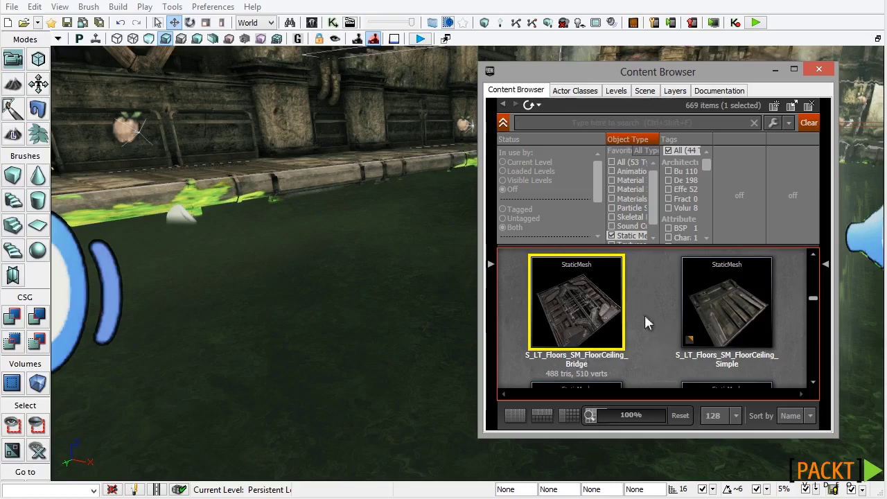
pyautogui.moveTo(601, 316)
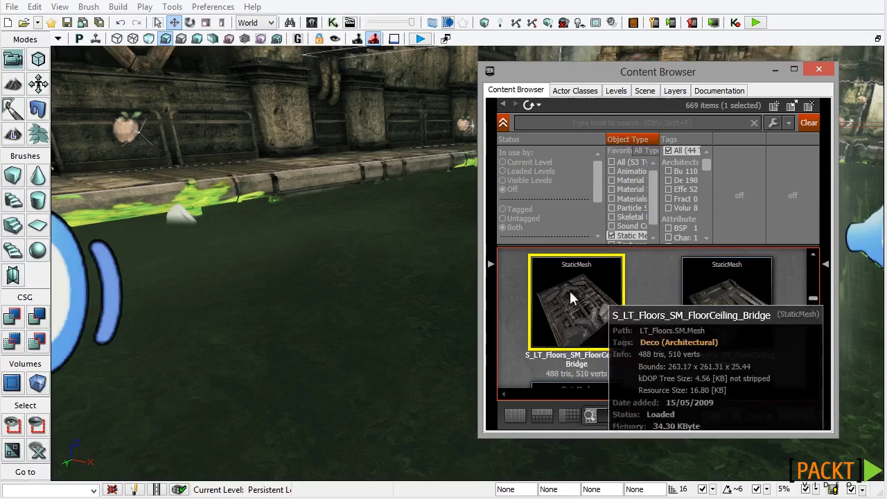
pyautogui.click(819, 69)
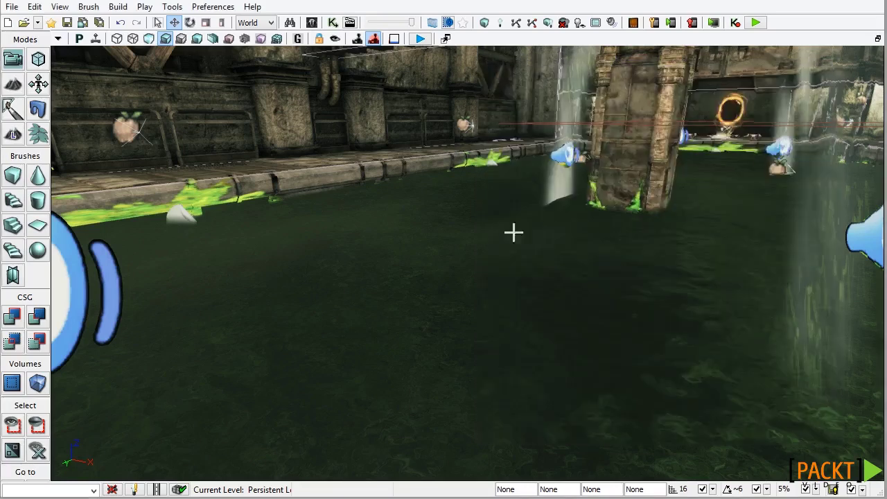
pyautogui.rightClick(439, 213)
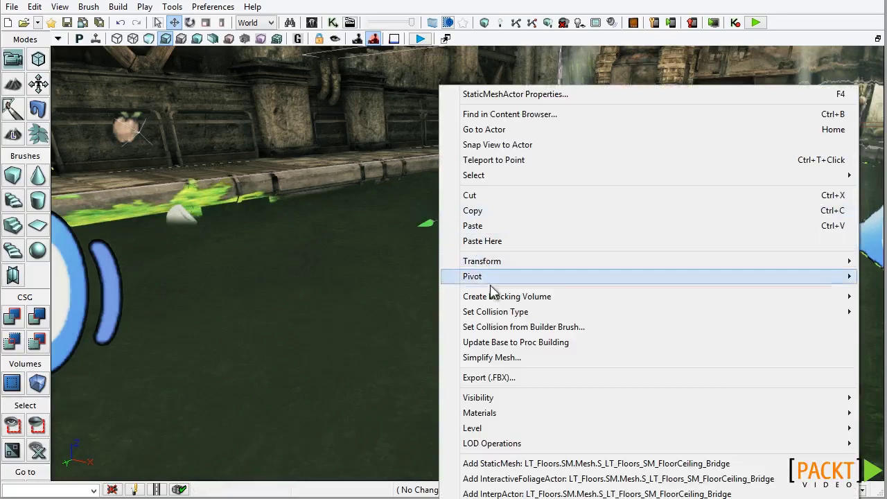
pyautogui.click(485, 493)
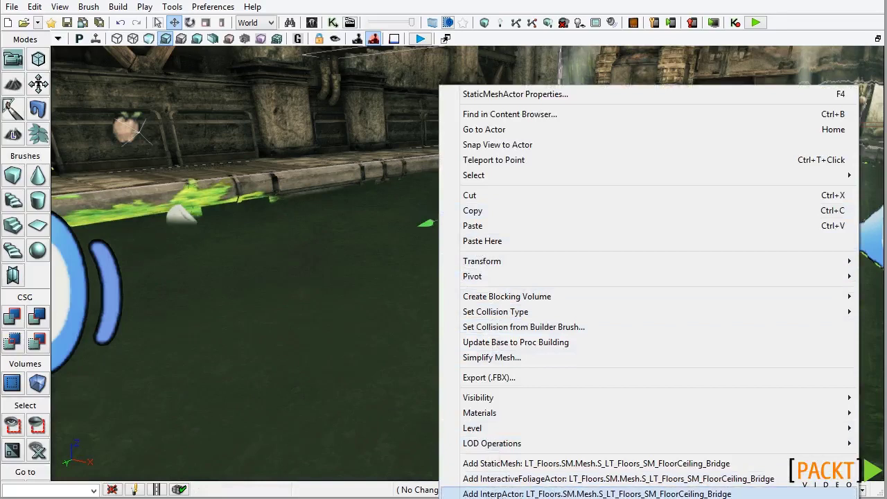
pyautogui.click(485, 494)
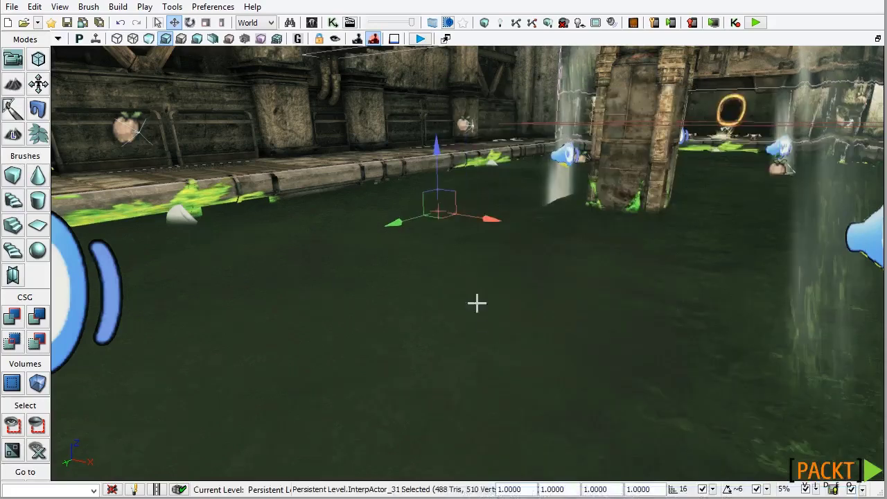
# Step: Move the bridge platform next to the stone walkway and lower it beneath the water surface
pyautogui.moveTo(436, 153); pyautogui.dragTo(424, 76)
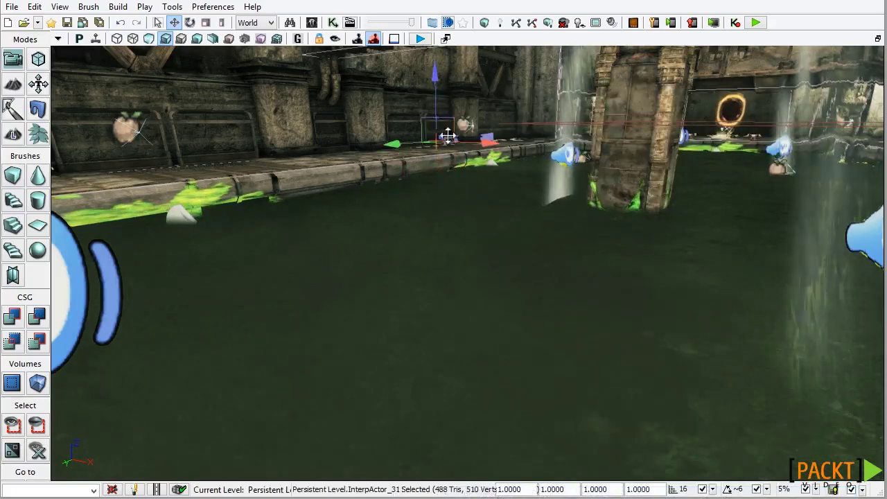
pyautogui.moveTo(488, 142); pyautogui.dragTo(719, 212)
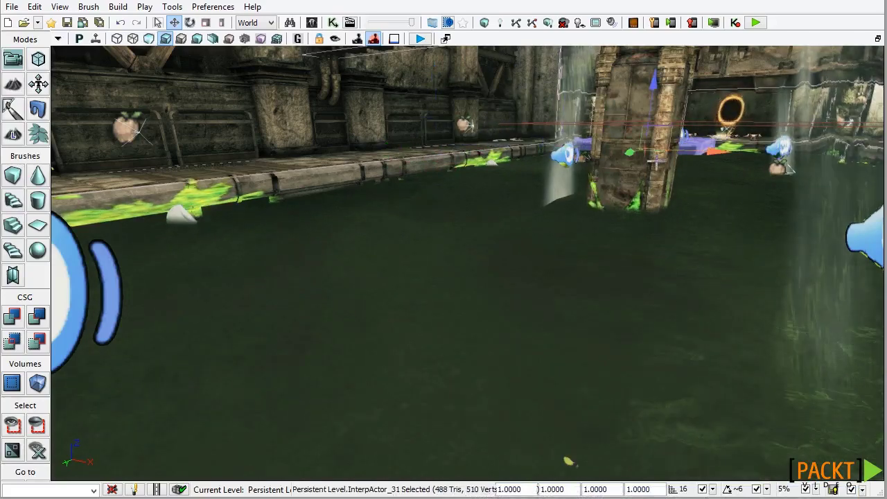
pyautogui.moveTo(645, 154); pyautogui.dragTo(388, 301)
pyautogui.moveTo(388, 302); pyautogui.dragTo(208, 174, button='right')
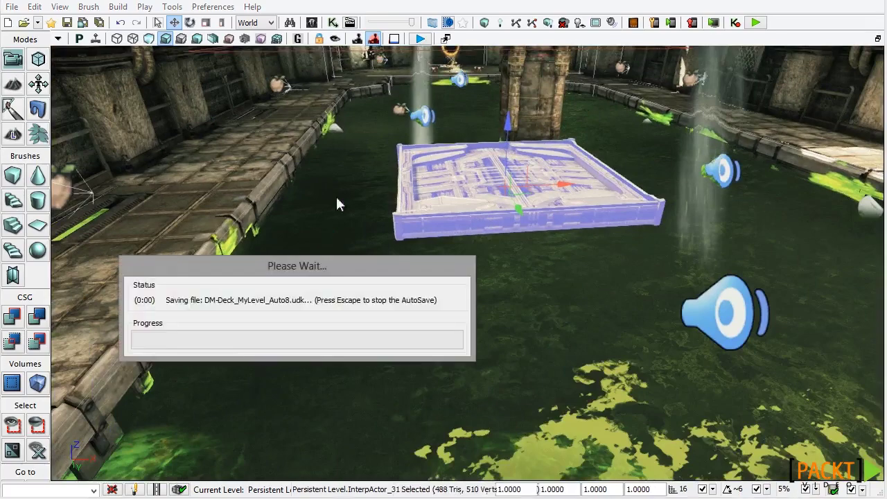
pyautogui.scroll(-1, 450, 240)
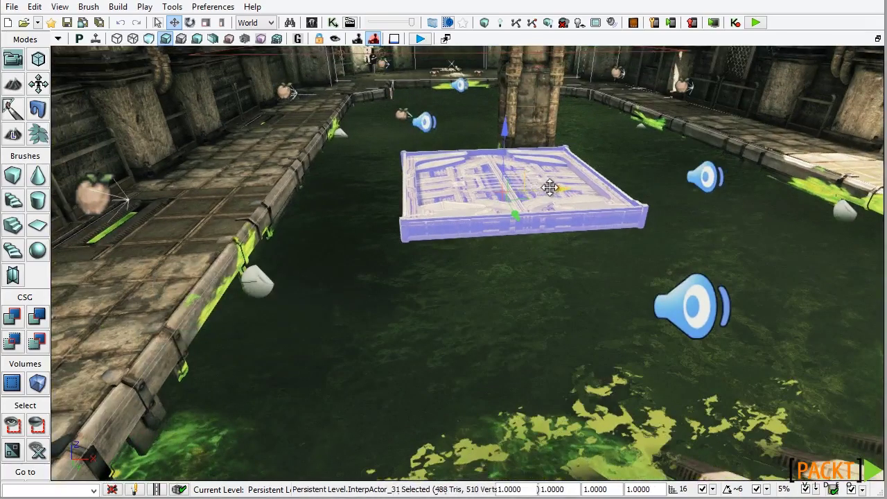
pyautogui.moveTo(541, 187); pyautogui.dragTo(420, 199)
pyautogui.moveTo(396, 331); pyautogui.dragTo(375, 333, button='right')
pyautogui.moveTo(437, 144); pyautogui.dragTo(447, 272)
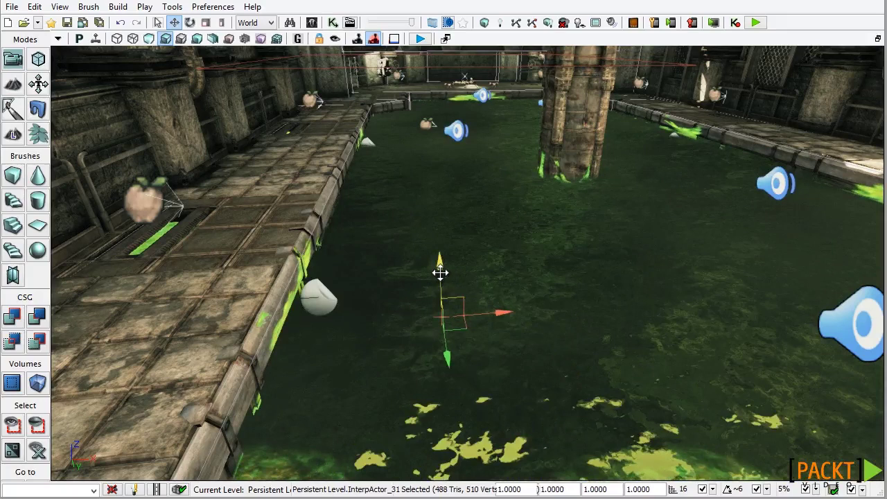
# Step: Set the submerged platform's collision type to Block All
pyautogui.rightClick(440, 272)
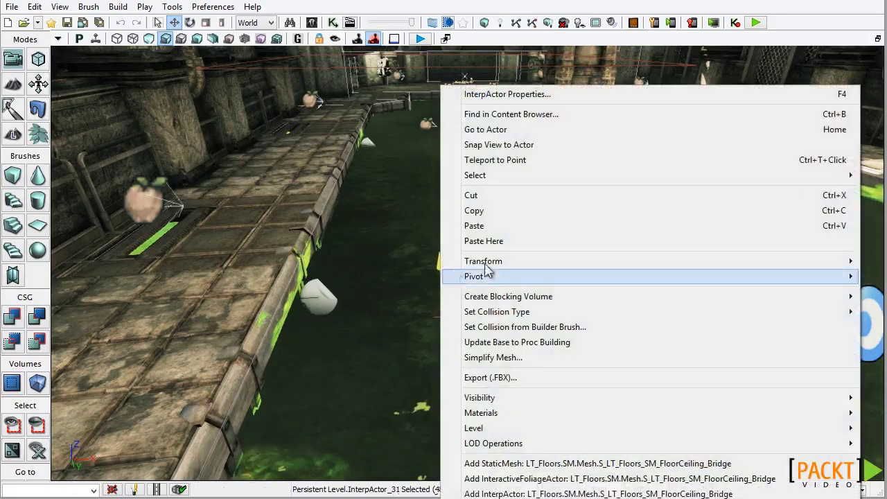
pyautogui.moveTo(487, 317)
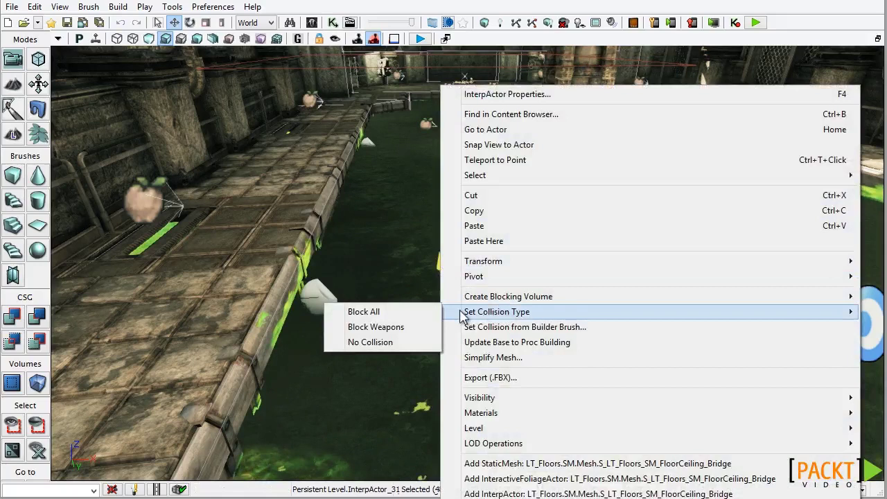
pyautogui.click(381, 316)
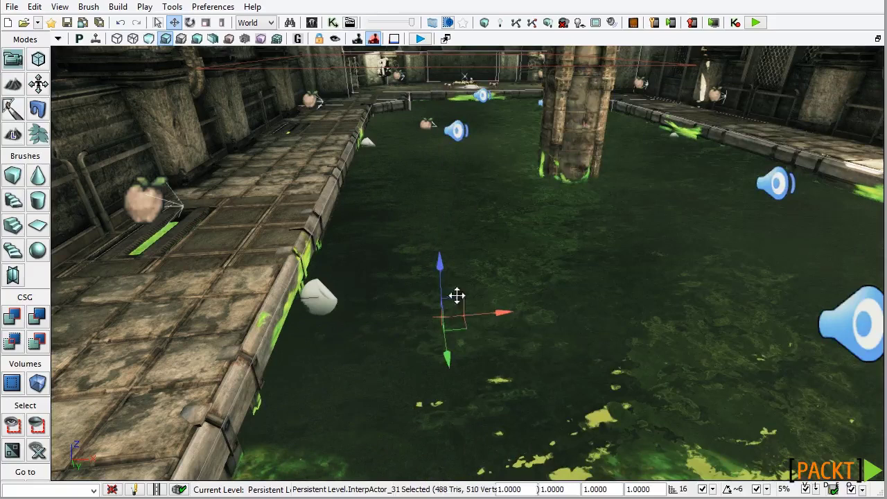
# Step: Open UnrealKismet and create a new Matinee in an empty area beside the Cameras group
pyautogui.click(333, 23)
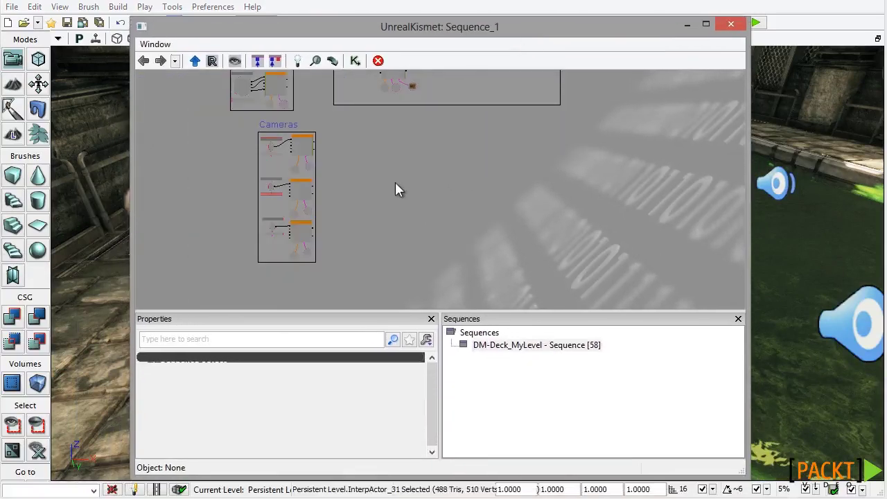
pyautogui.moveTo(382, 163); pyautogui.dragTo(429, 114)
pyautogui.scroll(3, 386, 189)
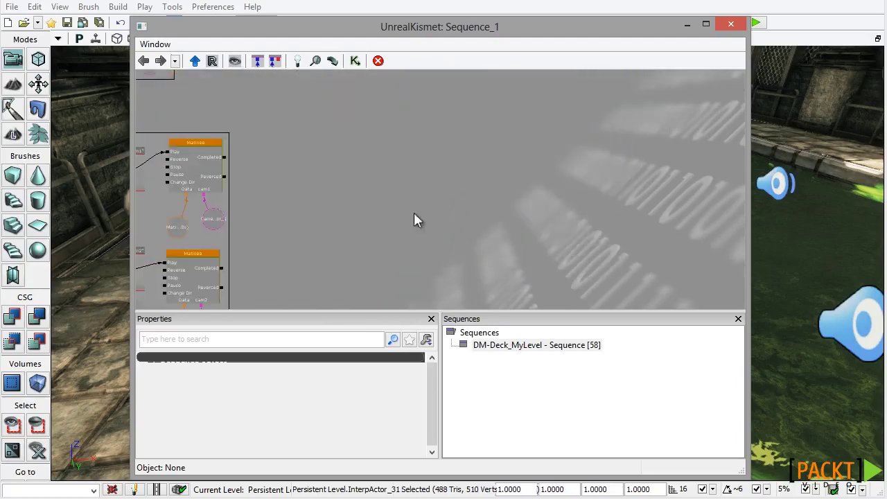
pyautogui.moveTo(419, 212); pyautogui.dragTo(372, 141)
pyautogui.rightClick(376, 132)
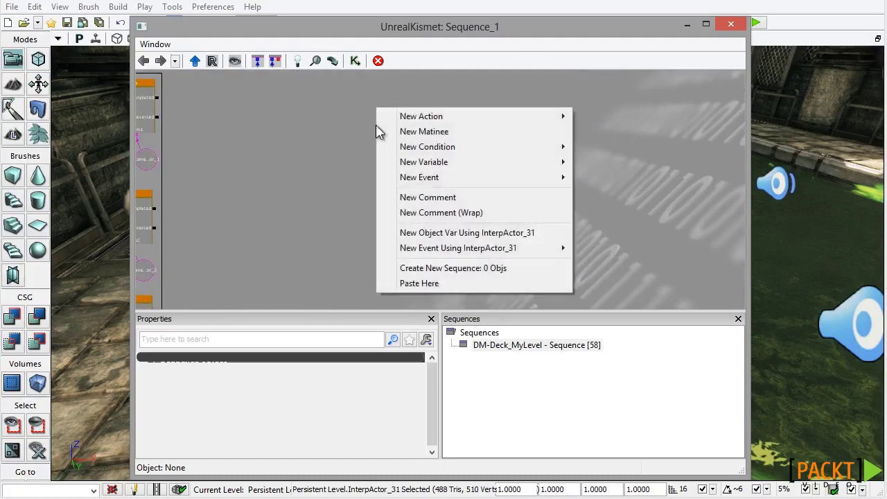
pyautogui.click(457, 133)
pyautogui.scroll(1, 411, 186)
pyautogui.scroll(3, 409, 179)
pyautogui.moveTo(521, 197); pyautogui.dragTo(527, 236)
# Step: Open the new Matinee for editing and add an empty group named Elevator
pyautogui.doubleClick(394, 164)
pyautogui.moveTo(101, 133); pyautogui.dragTo(626, 6)
pyautogui.rightClick(219, 178)
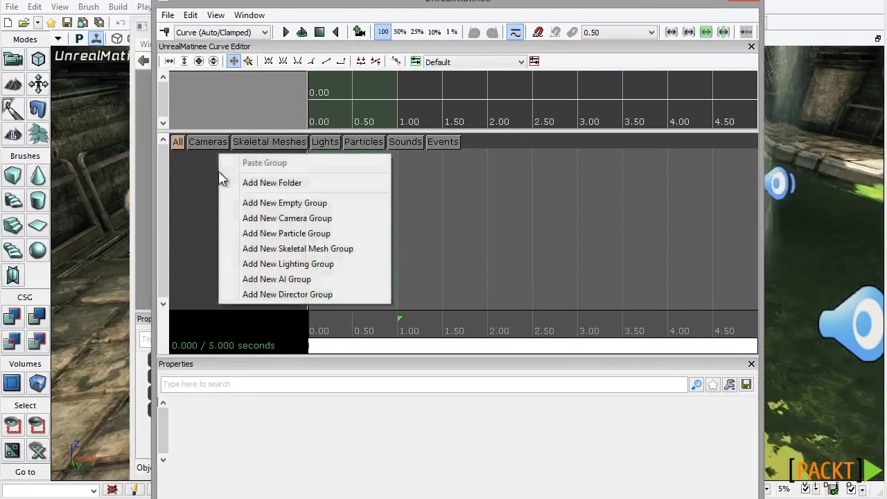
pyautogui.click(347, 210)
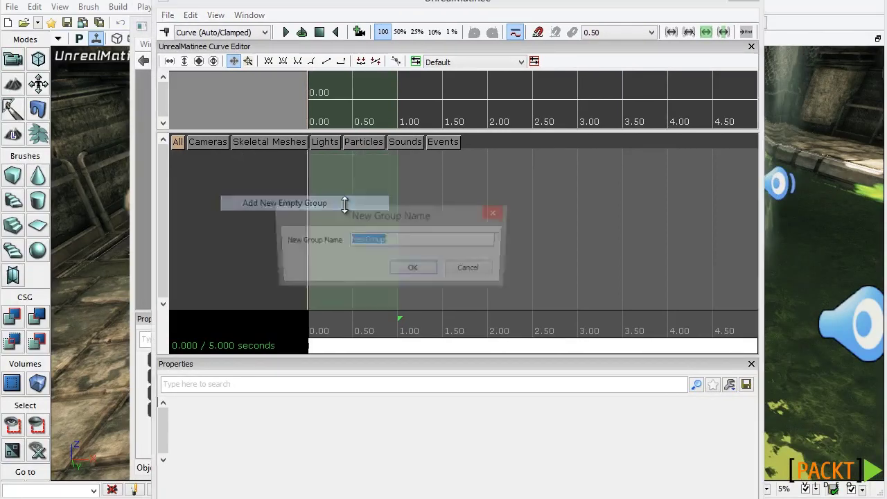
pyautogui.write('Elevator')
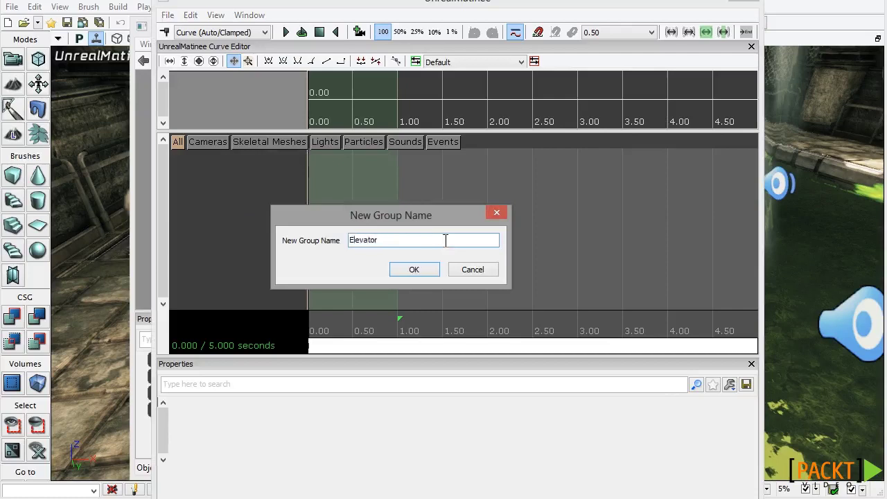
pyautogui.press('Return')
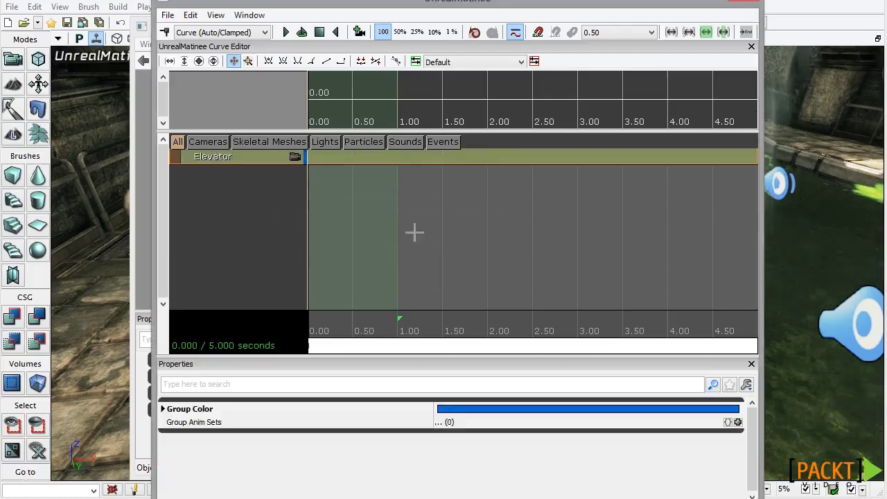
# Step: Add a movement track to the Elevator group and insert a key at 1.00 second
pyautogui.rightClick(234, 158)
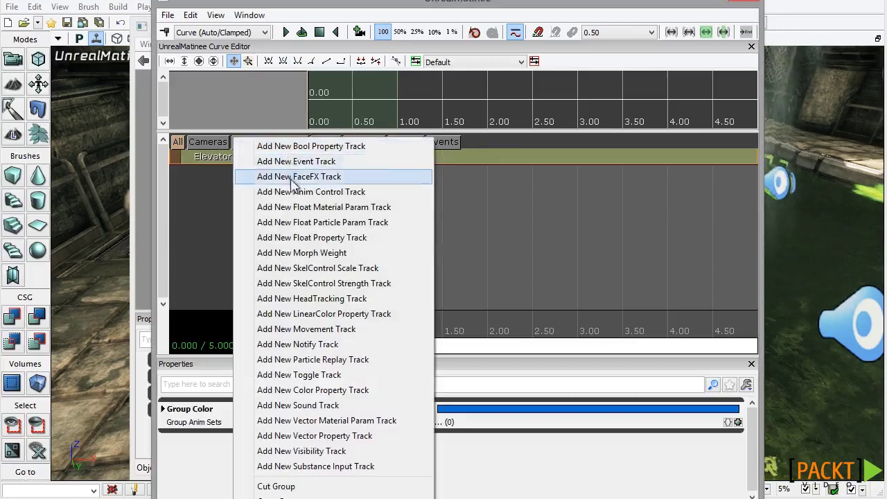
pyautogui.click(326, 331)
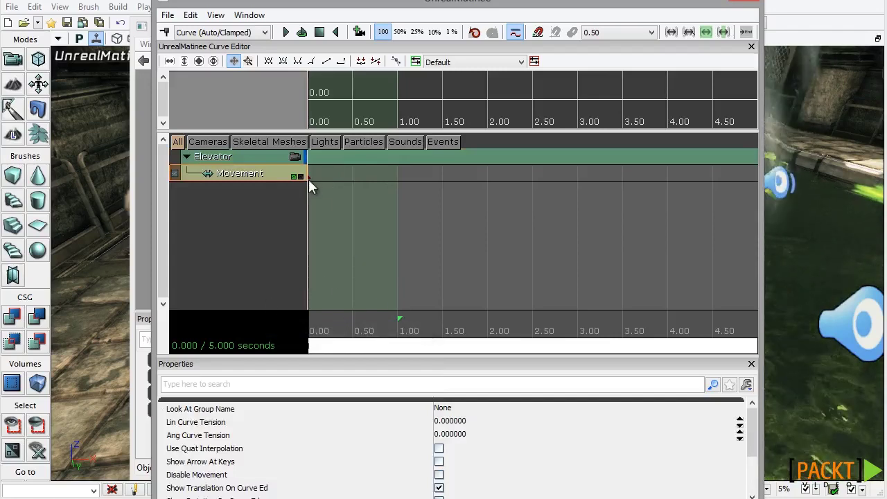
pyautogui.moveTo(318, 334); pyautogui.dragTo(398, 330)
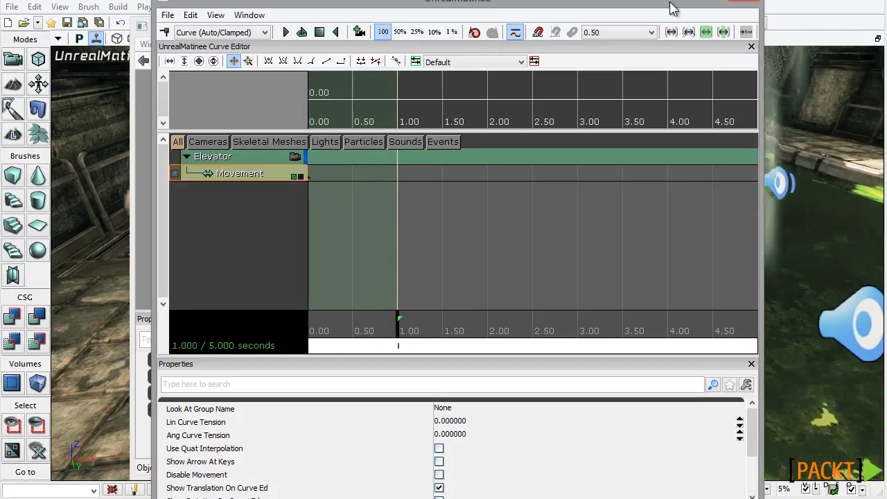
pyautogui.press('Return')
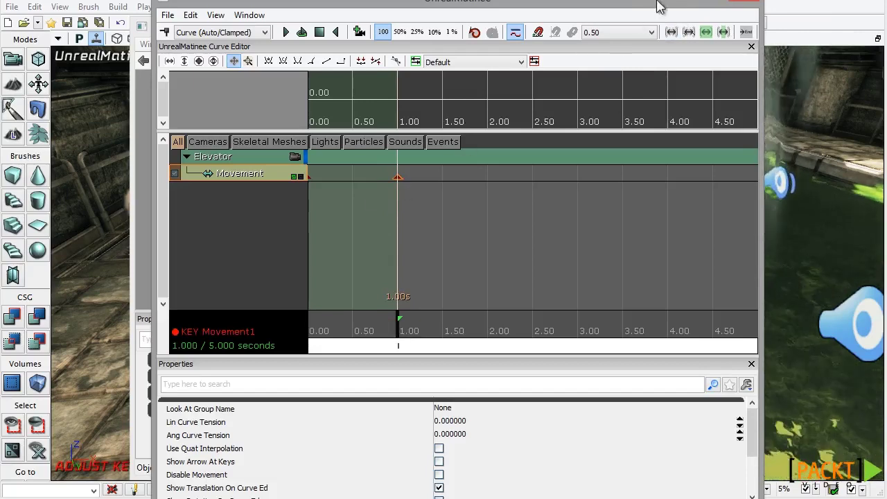
# Step: Raise the platform vertically out of the water to walkway height for the 1-second movement key, and finish editing the Matinee
pyautogui.moveTo(658, 5); pyautogui.dragTo(0, 341)
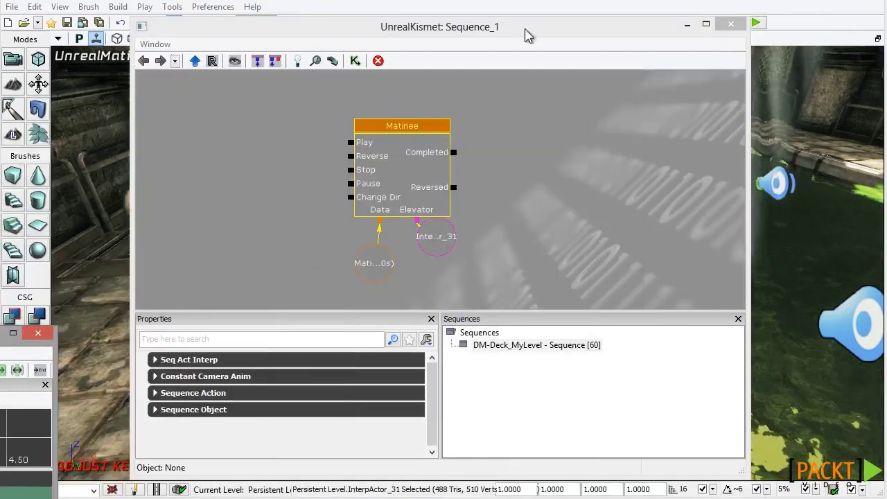
pyautogui.moveTo(525, 29); pyautogui.dragTo(1, 478)
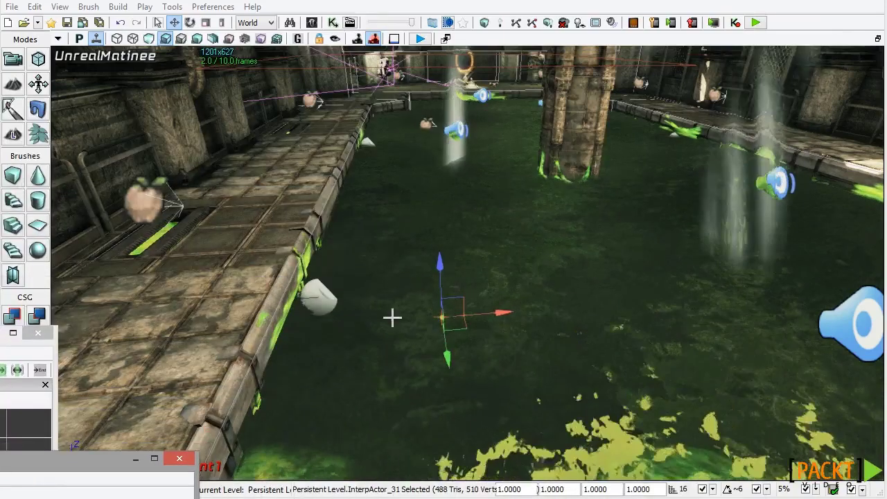
pyautogui.moveTo(440, 262); pyautogui.dragTo(432, 145)
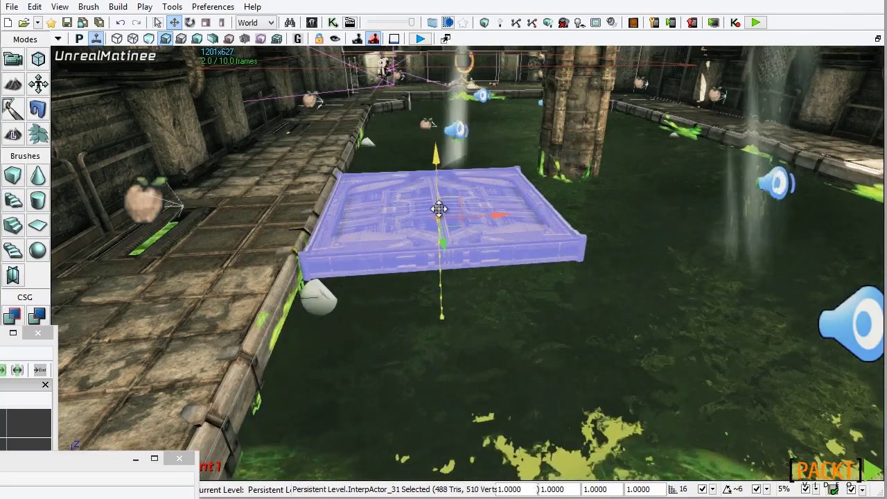
pyautogui.moveTo(2, 333); pyautogui.dragTo(620, 1)
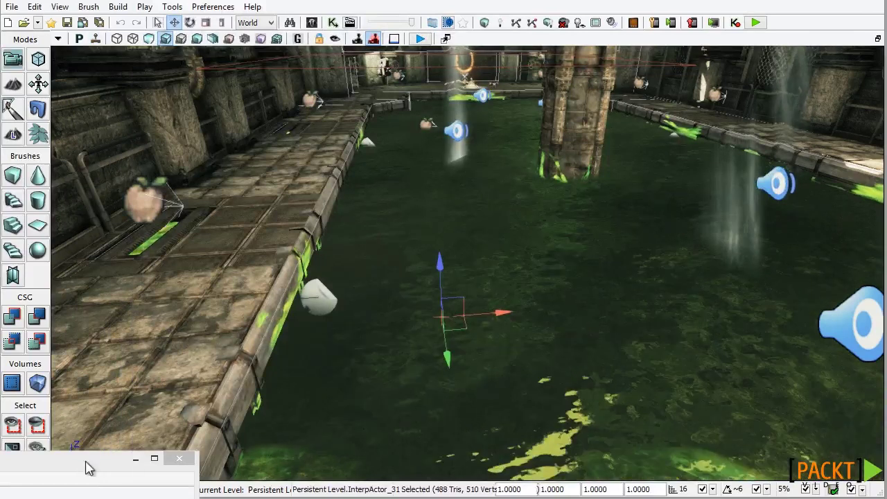
# Step: Add a Level Loaded event in Kismet and connect its Beginning of Level output to the Matinee's Play input
pyautogui.click(154, 459)
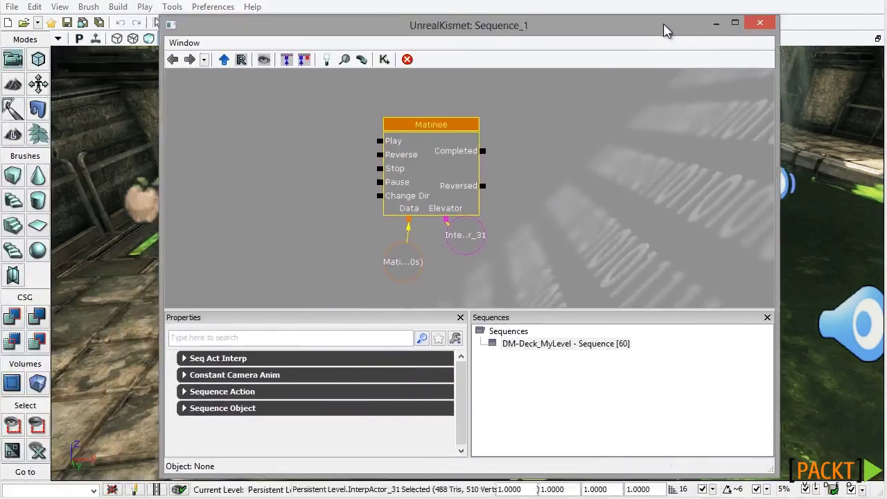
pyautogui.click(445, 172)
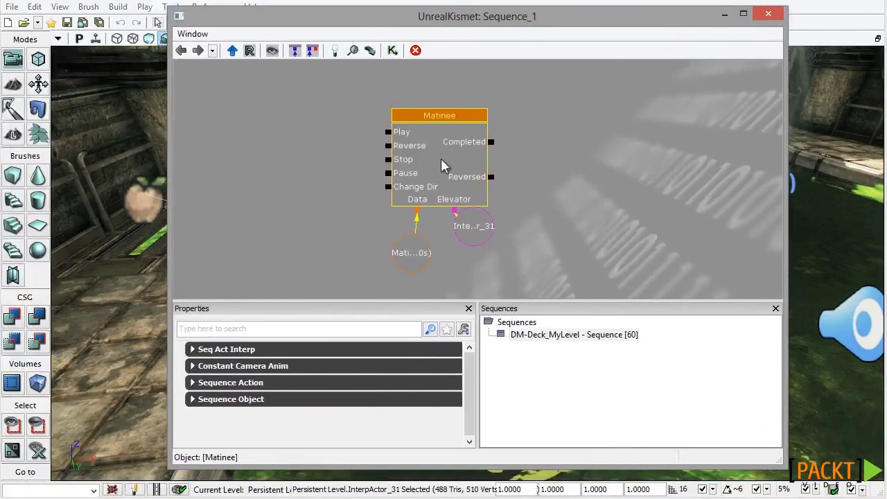
pyautogui.rightClick(244, 118)
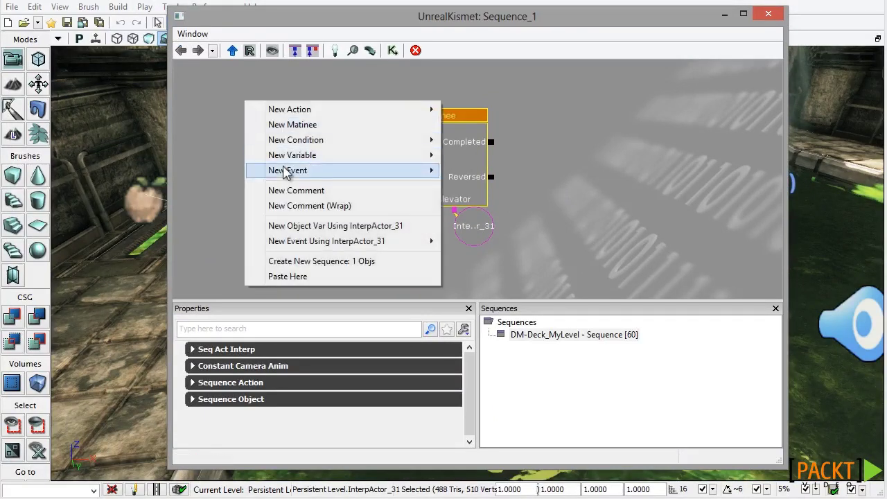
pyautogui.moveTo(287, 172)
pyautogui.click(505, 292)
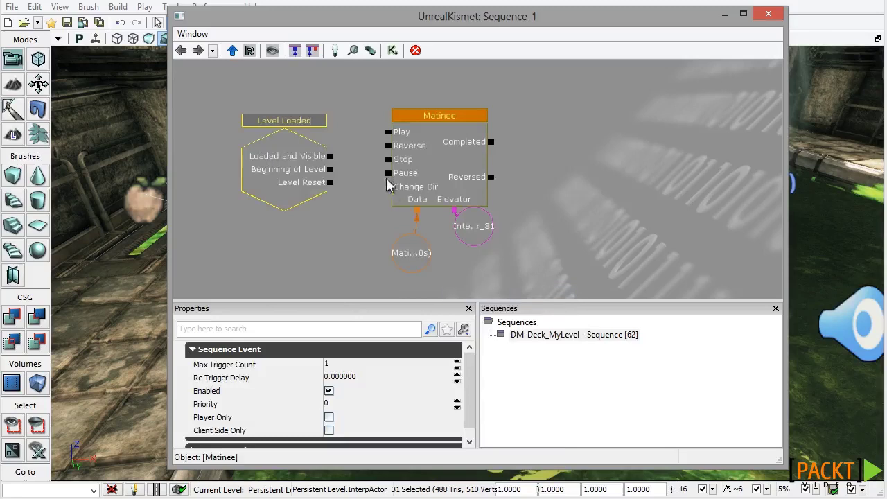
pyautogui.moveTo(330, 170); pyautogui.dragTo(371, 160)
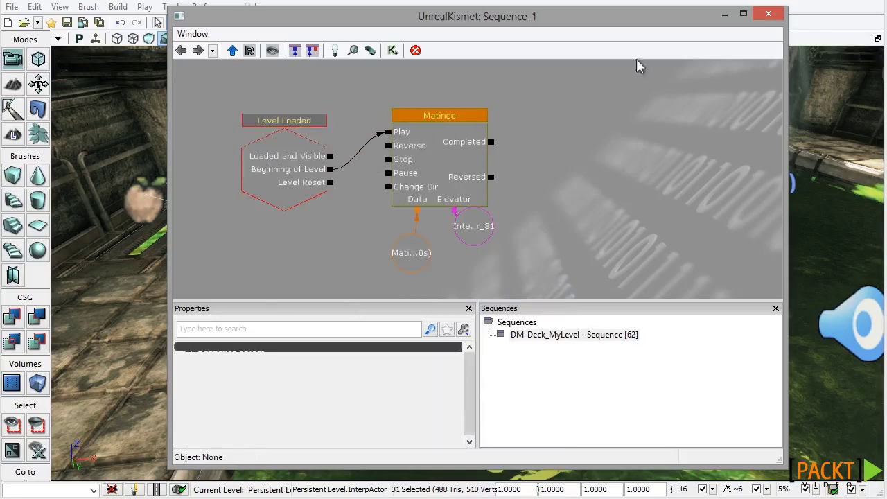
# Step: Leave Kismet and playtest the level in the editor viewport to check the elevator platform's movement, ending the test once checked
pyautogui.click(768, 14)
pyautogui.moveTo(306, 254); pyautogui.dragTo(375, 96, button='right')
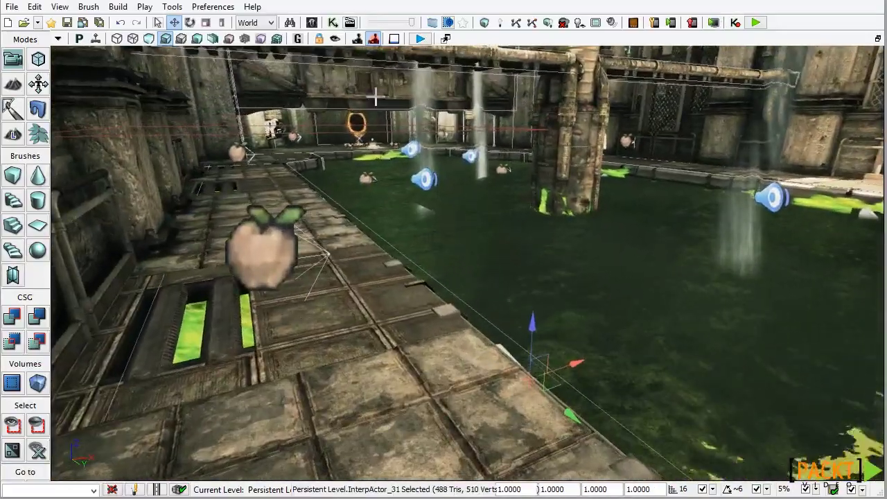
pyautogui.click(420, 39)
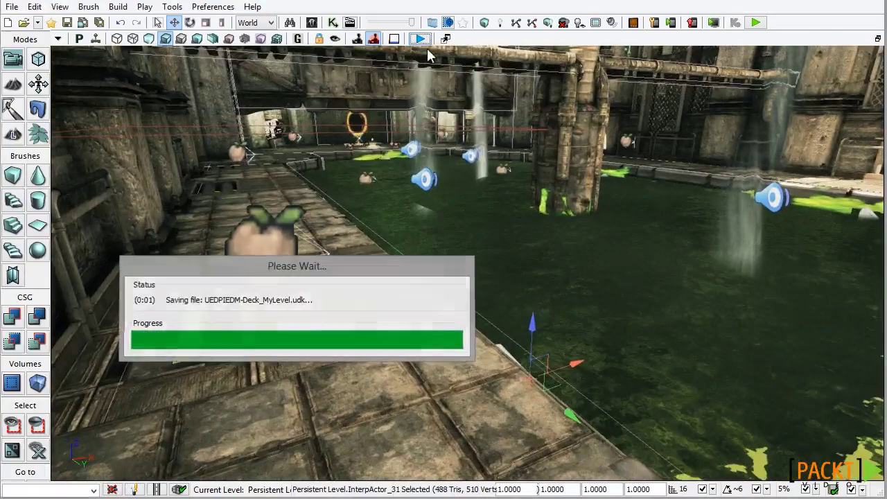
pyautogui.press('w')
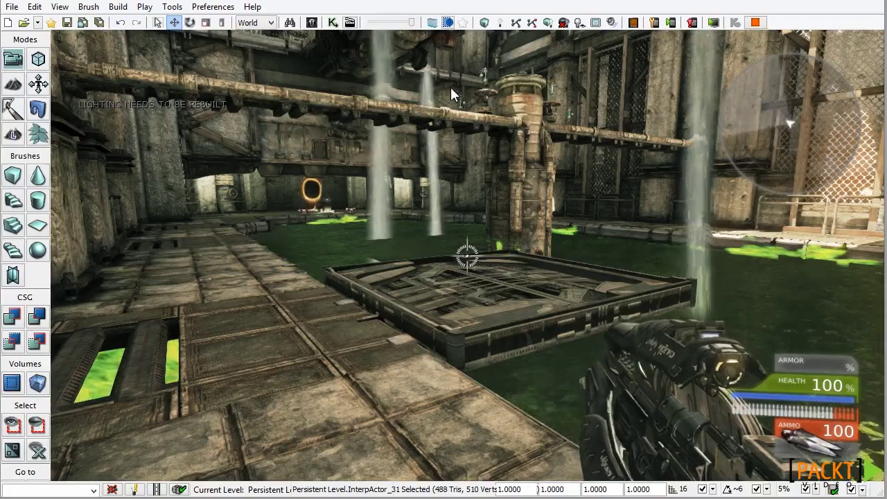
pyautogui.press('Escape')
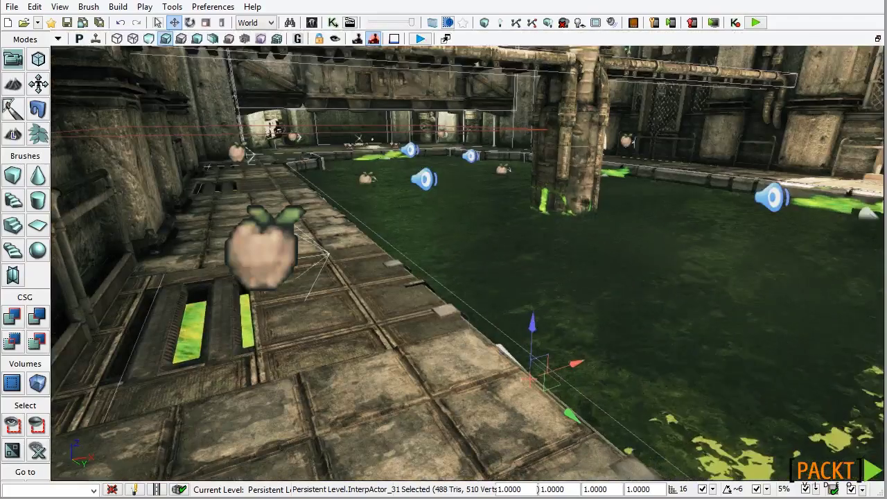
# Step: Return to the Kismet sequence and delete the Level Loaded event linked to the Matinee's Play input
pyautogui.hotkey('alt', 'Tab')
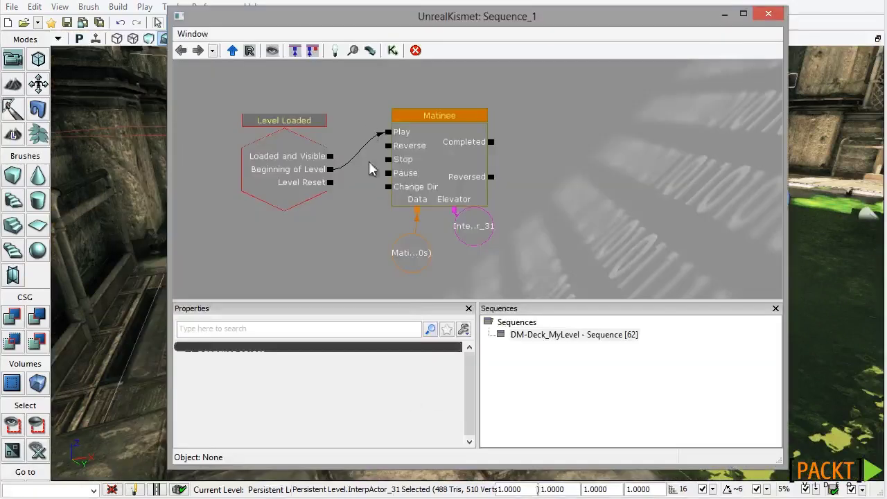
pyautogui.click(288, 158)
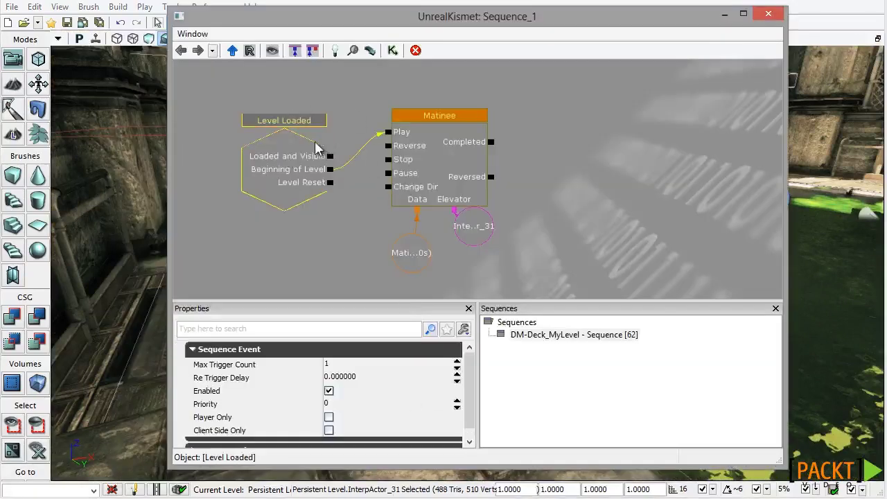
pyautogui.press('Delete')
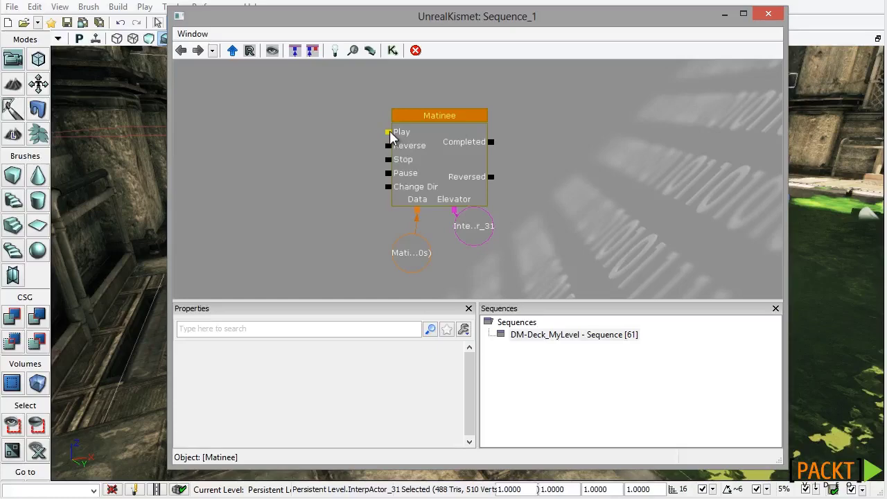
pyautogui.click(374, 207)
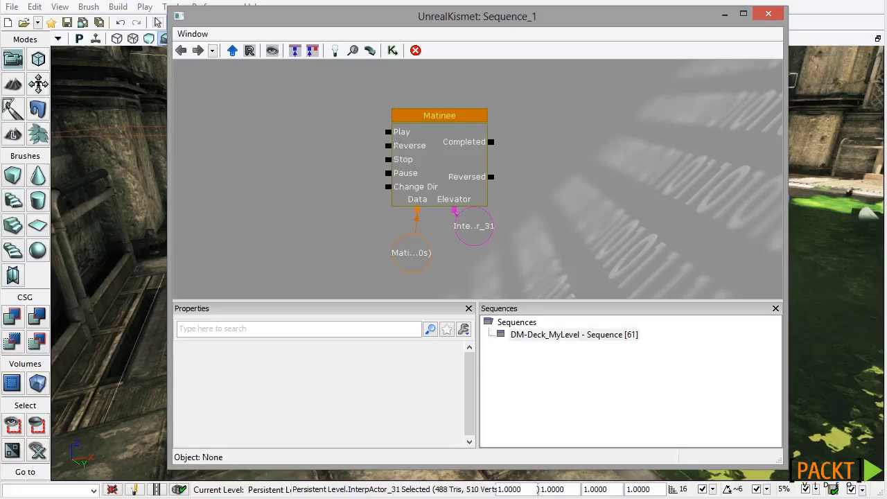